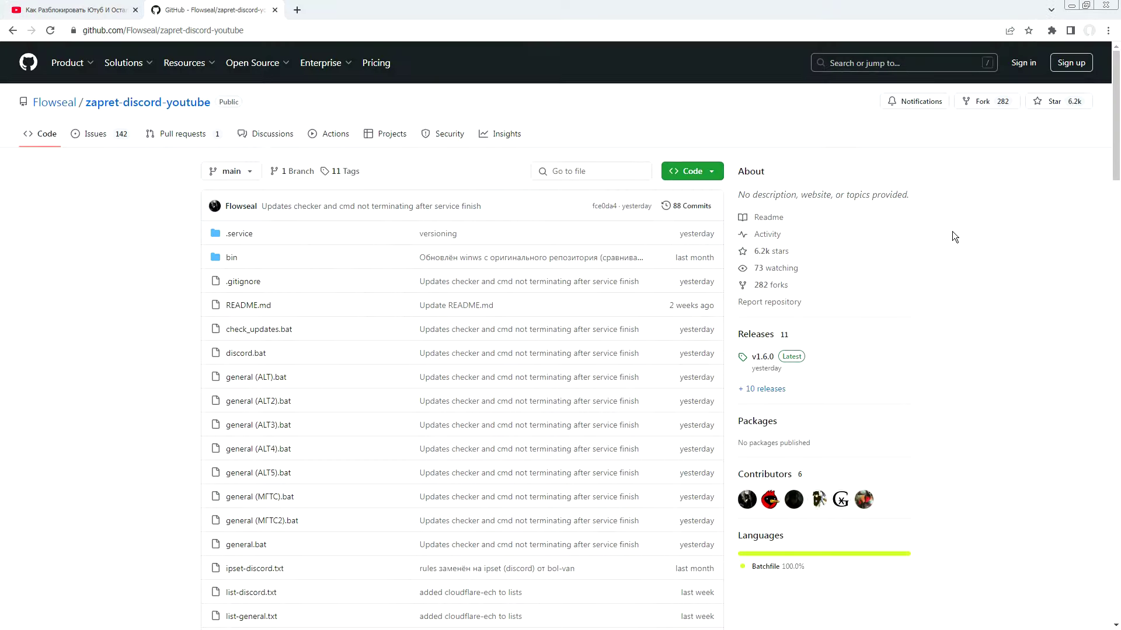
# Step: Download the zapret-discord-youtube repository from GitHub as a ZIP archive
pyautogui.scroll(-2, 953, 236)
pyautogui.scroll(-4, 953, 236)
pyautogui.scroll(6, 953, 236)
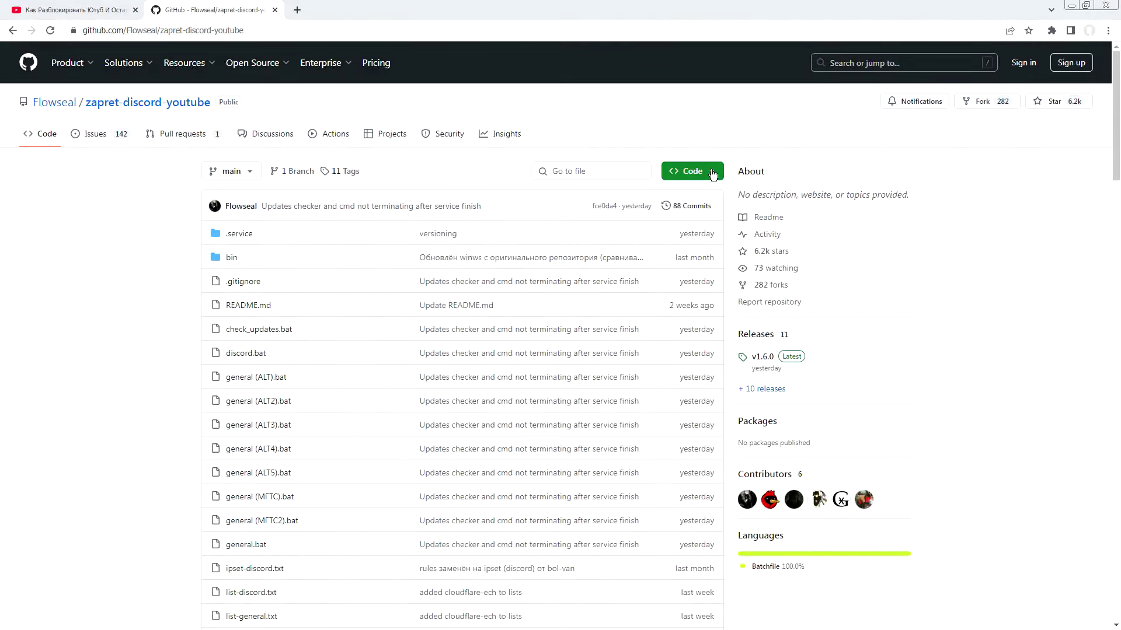
pyautogui.click(712, 173)
pyautogui.click(537, 334)
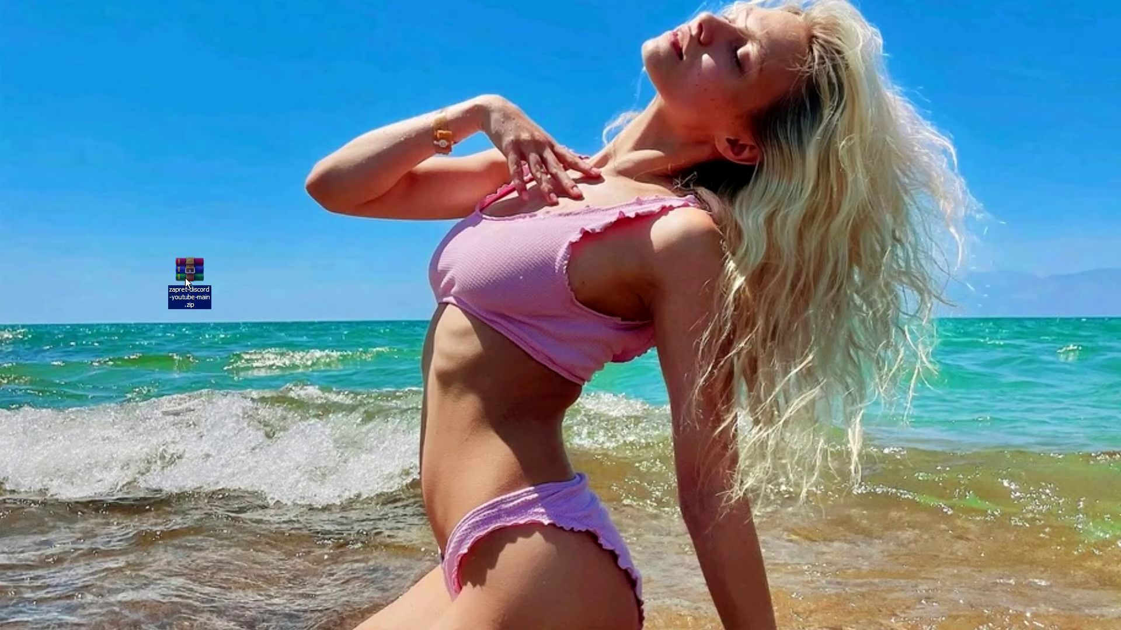
# Step: Extract the downloaded archive into its own zapret-discord-youtube-main folder on the desktop and open that folder
pyautogui.rightClick(190, 274)
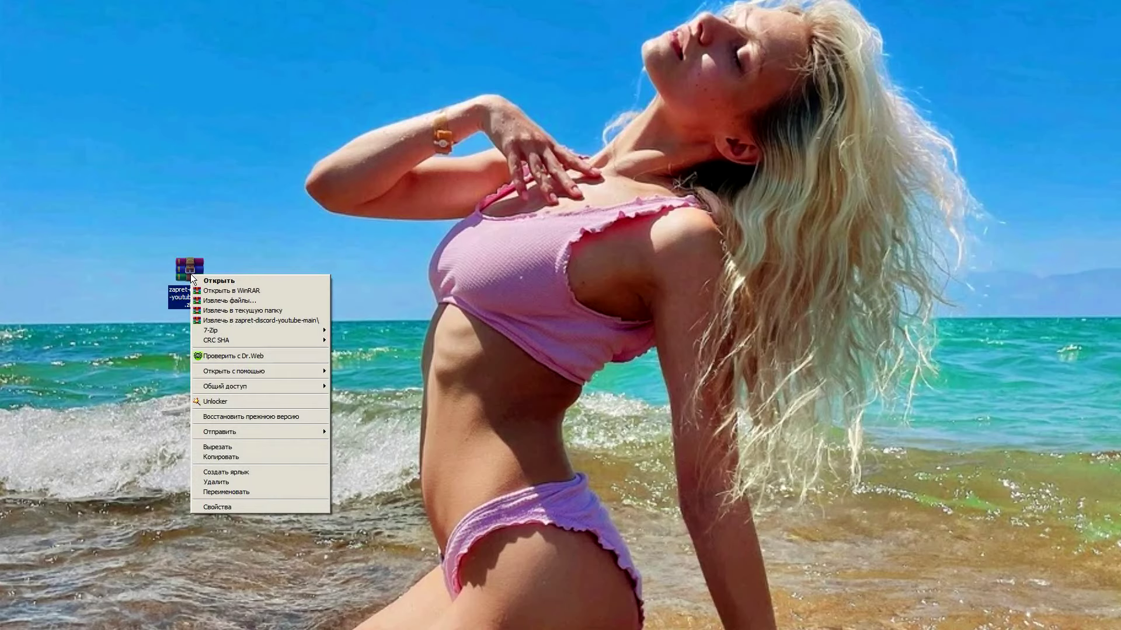
pyautogui.click(245, 321)
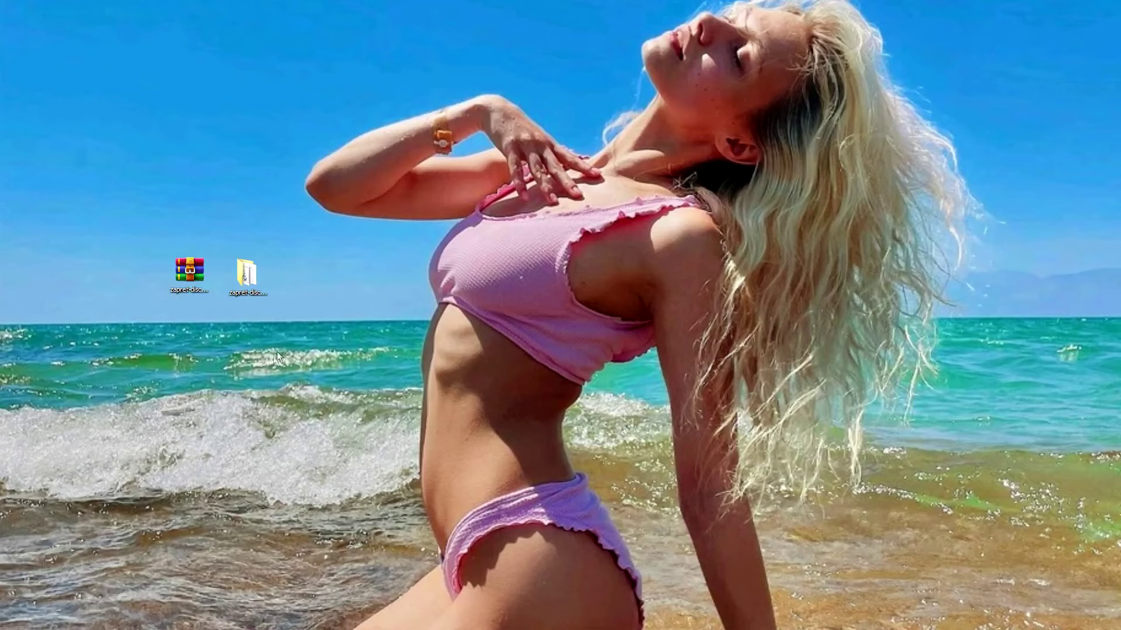
pyautogui.doubleClick(246, 273)
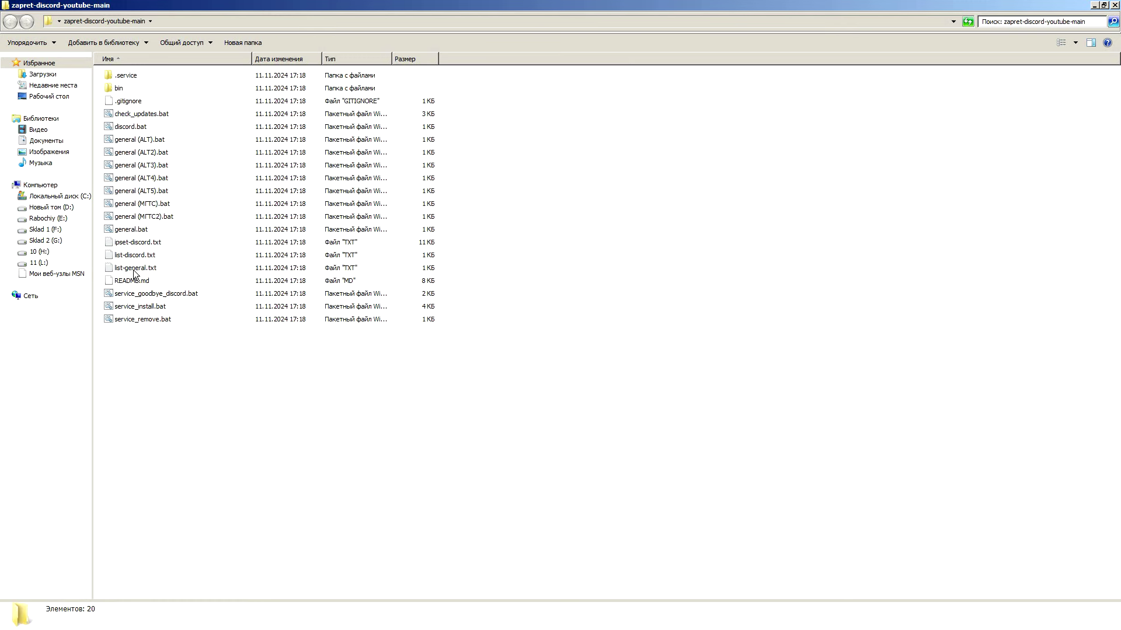
# Step: Open list-general.txt, start a new line after the last domain, and leave the file without saving
pyautogui.click(134, 270)
pyautogui.press('Return')
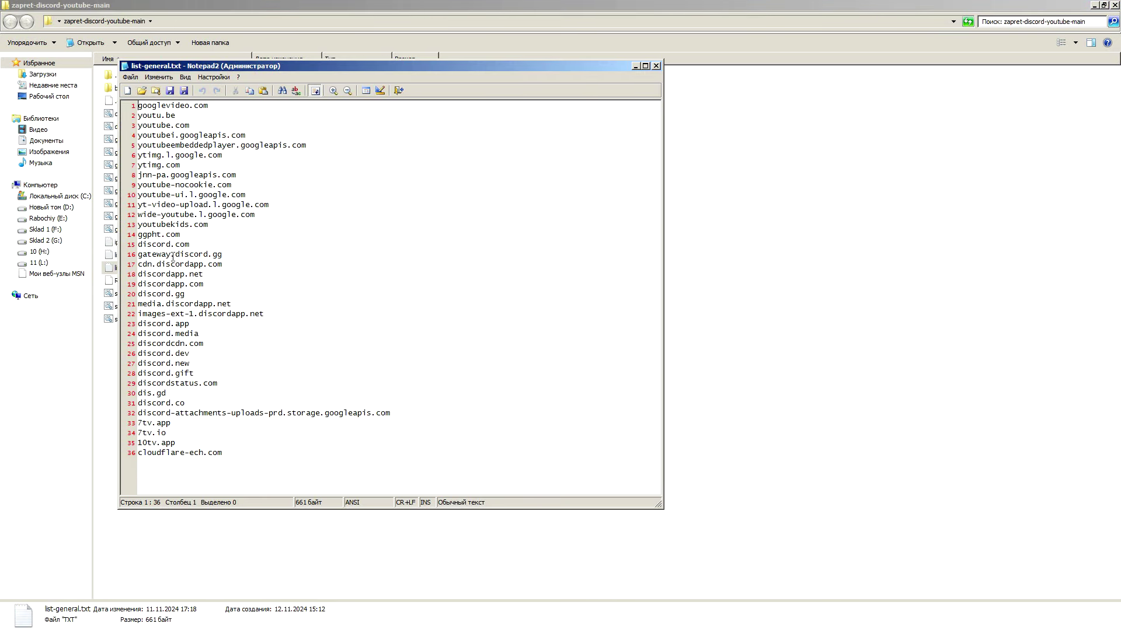
pyautogui.hotkey('ctrl', 'End')
pyautogui.press('Return')
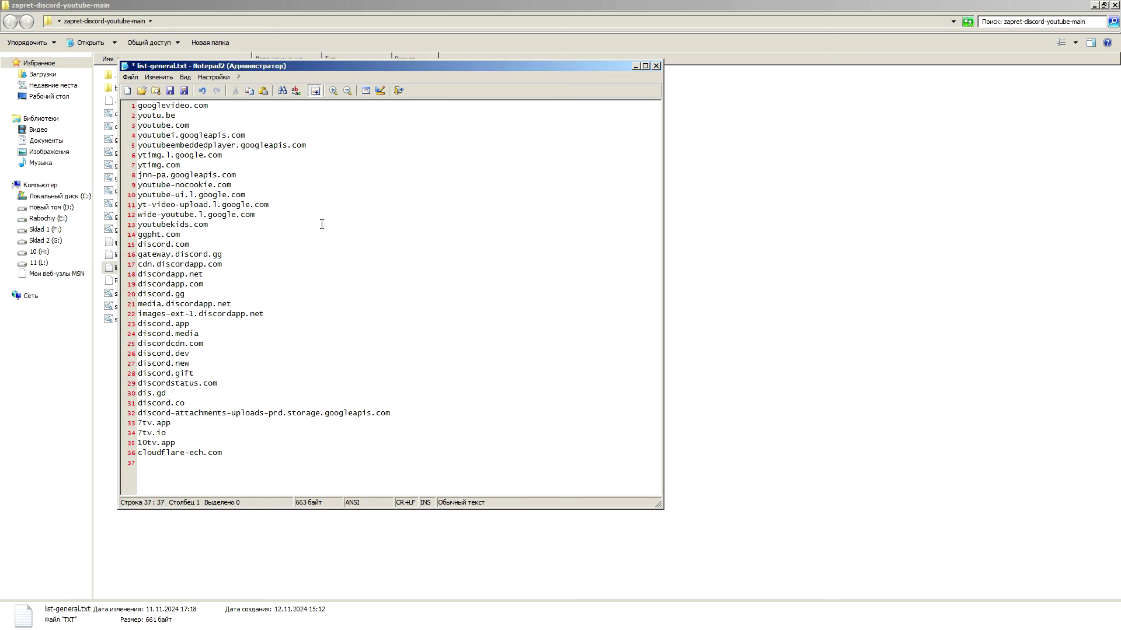
pyautogui.click(680, 78)
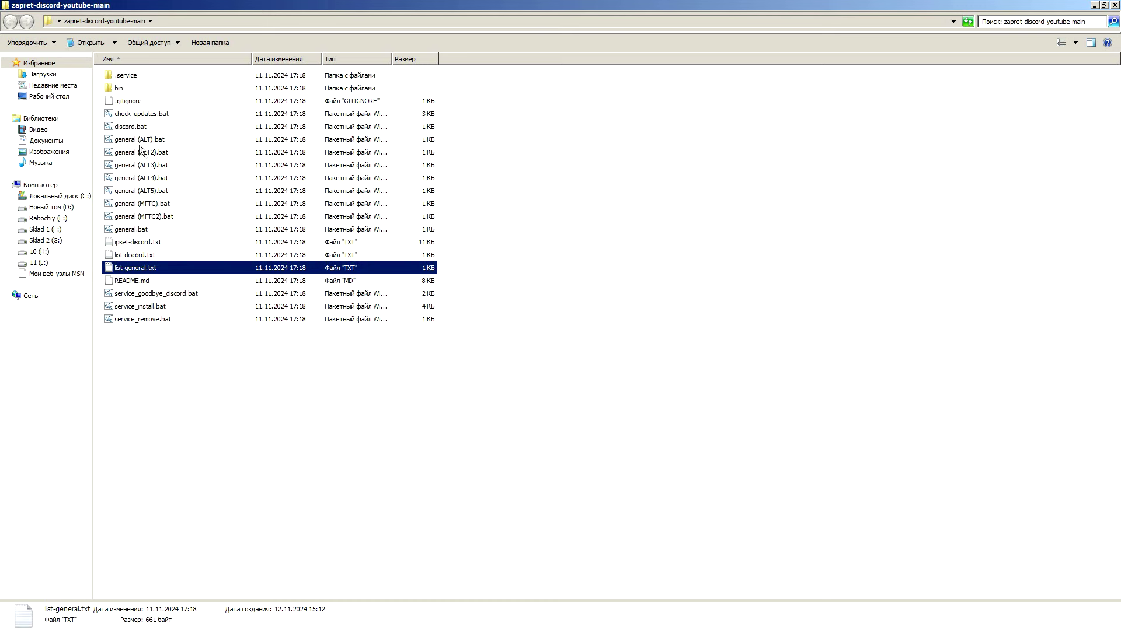
# Step: Run discord.bat as administrator and close its console window
pyautogui.rightClick(133, 128)
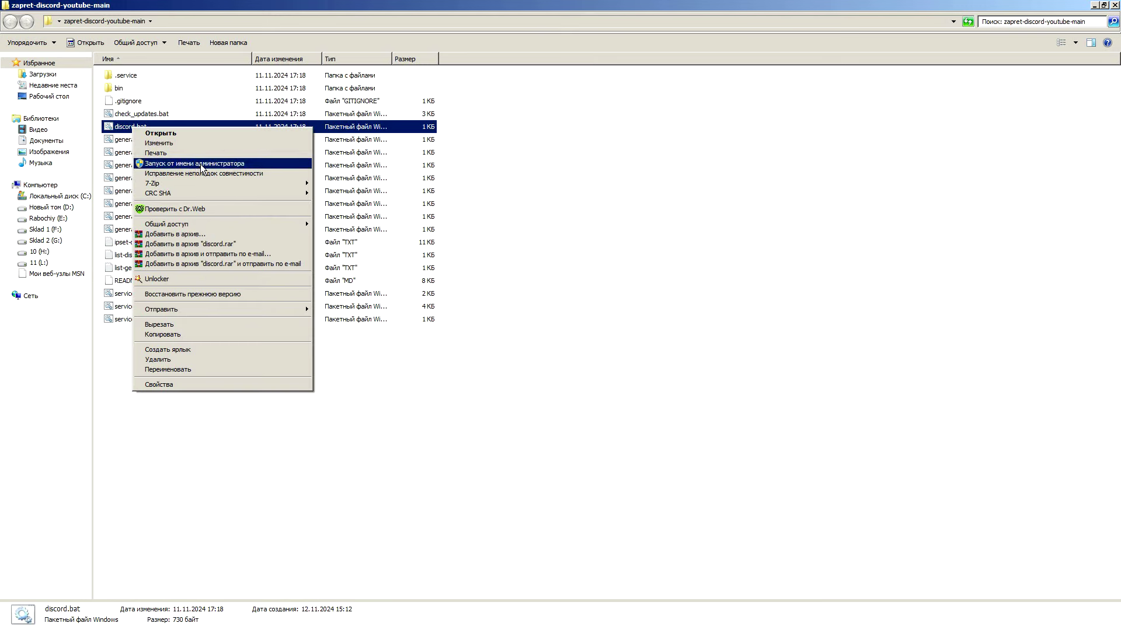
pyautogui.click(200, 163)
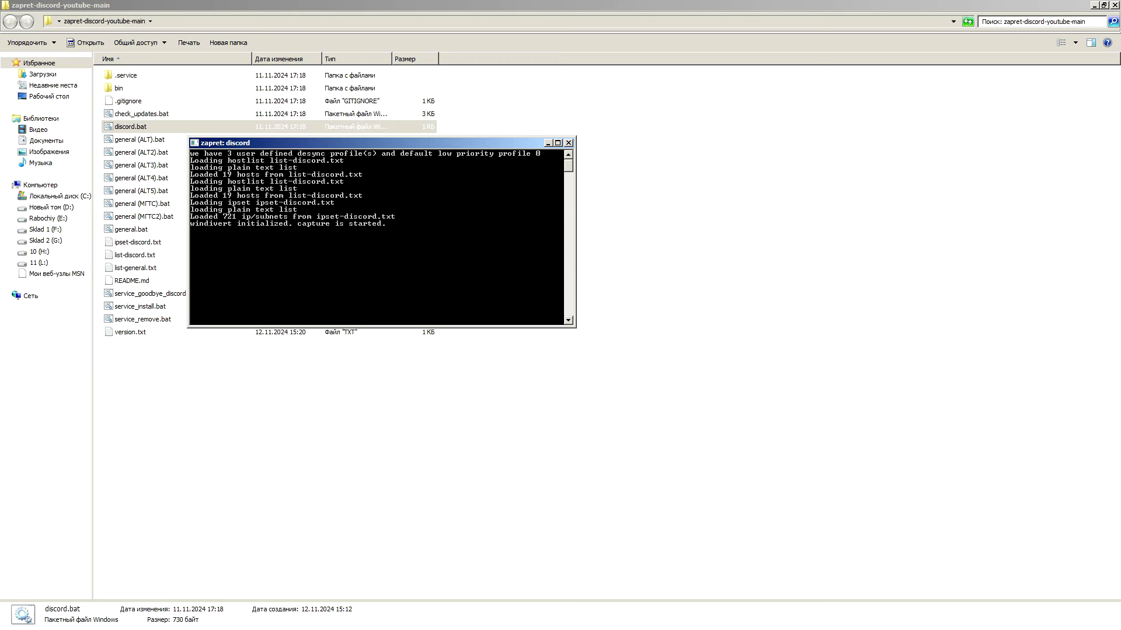
pyautogui.click(569, 143)
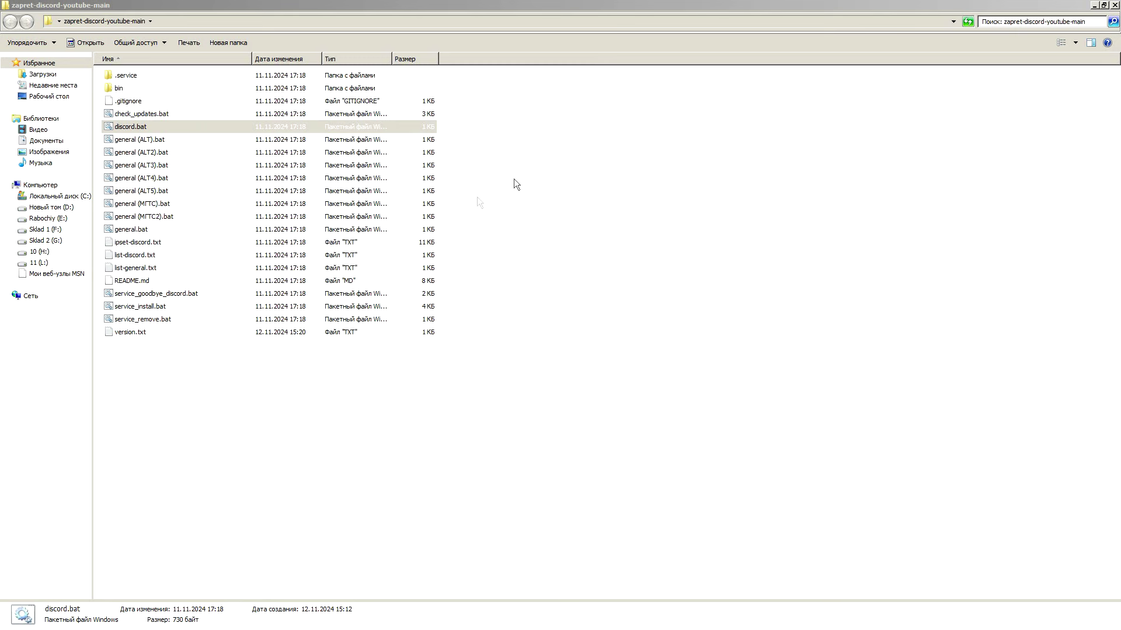
# Step: Run general.bat as administrator to start the Discord and YouTube bypass
pyautogui.click(133, 231)
pyautogui.rightClick(133, 233)
pyautogui.click(202, 266)
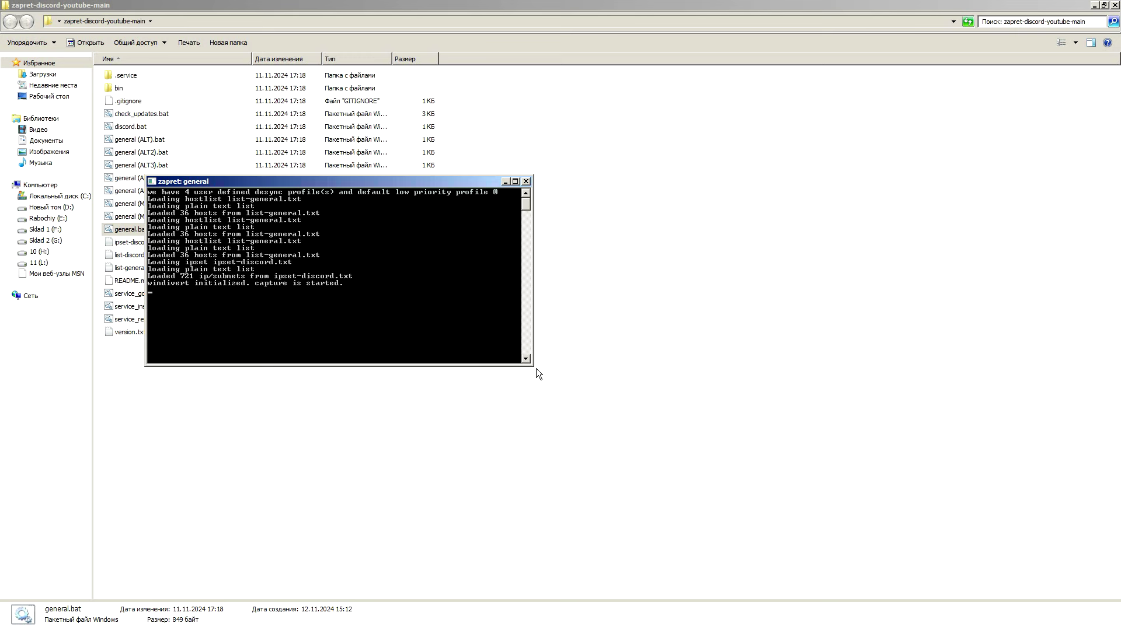
# Step: Switch to the browser and reload the YouTube video page to test playback
pyautogui.click(1093, 6)
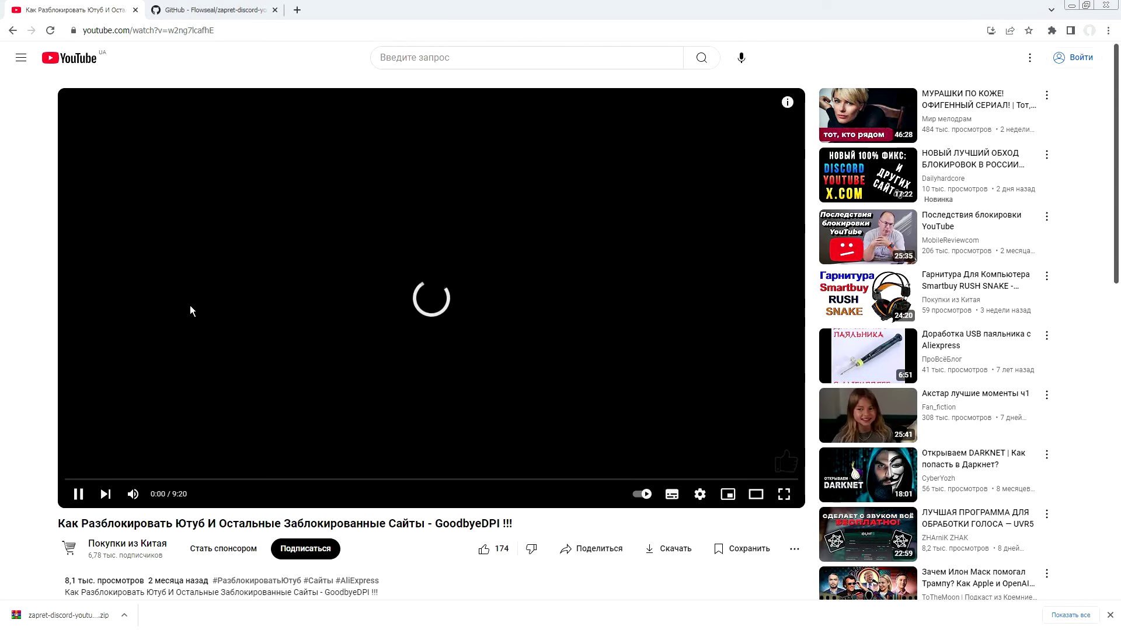
pyautogui.click(50, 32)
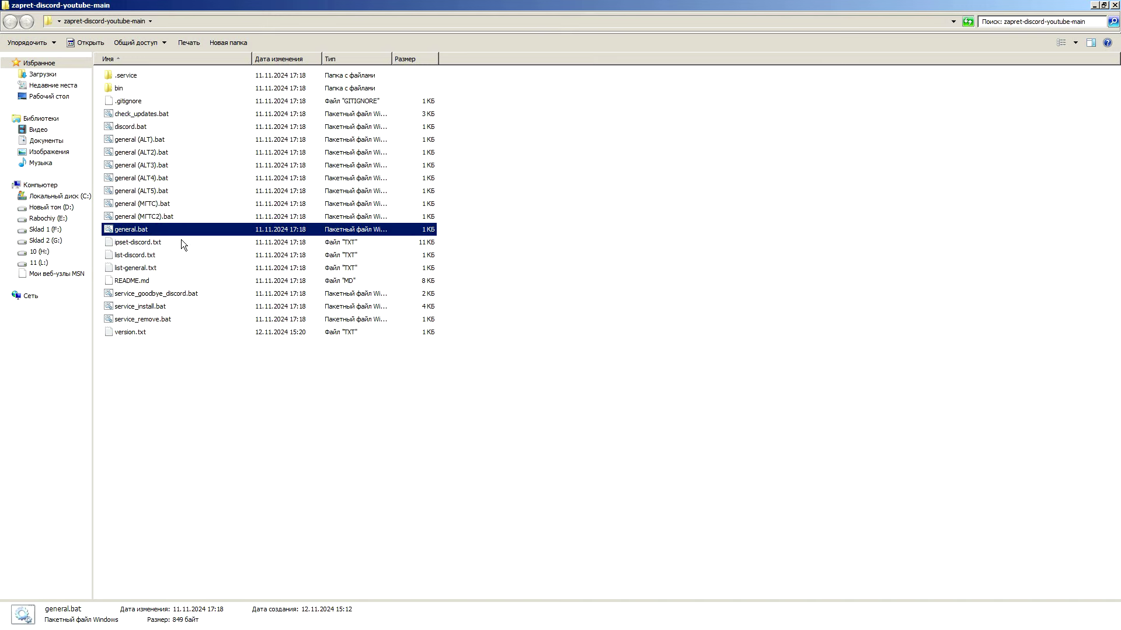
# Step: Examine the helper scripts in the extracted folder: check_updates.bat, service_goodbye_discord.bat, service_install.bat and service_remove.bat
pyautogui.click(158, 115)
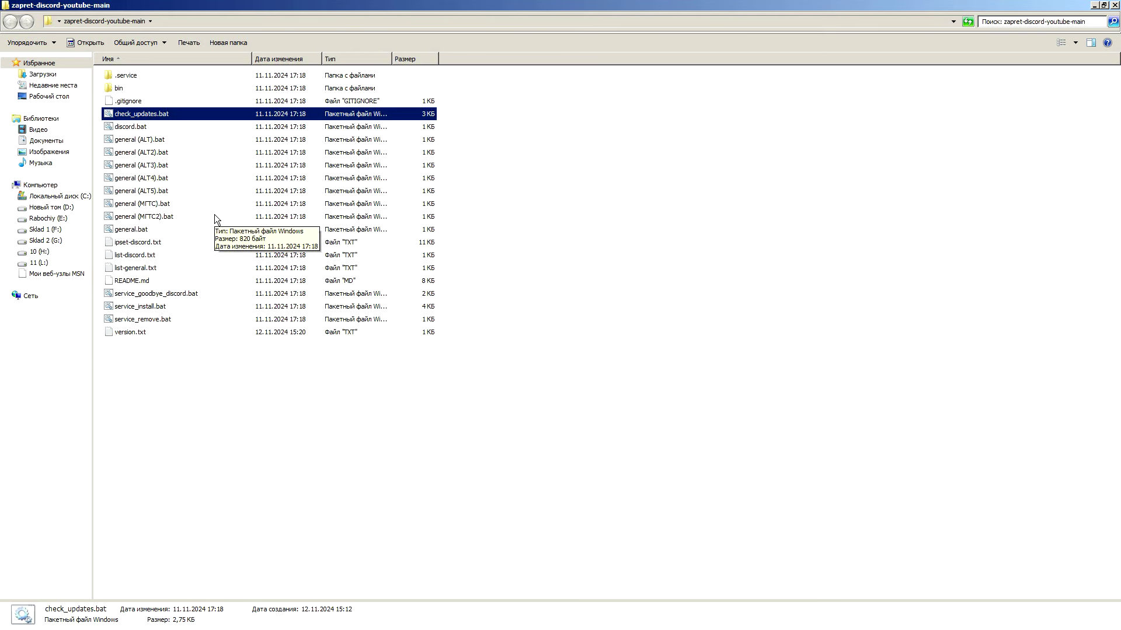
pyautogui.click(158, 294)
pyautogui.click(157, 305)
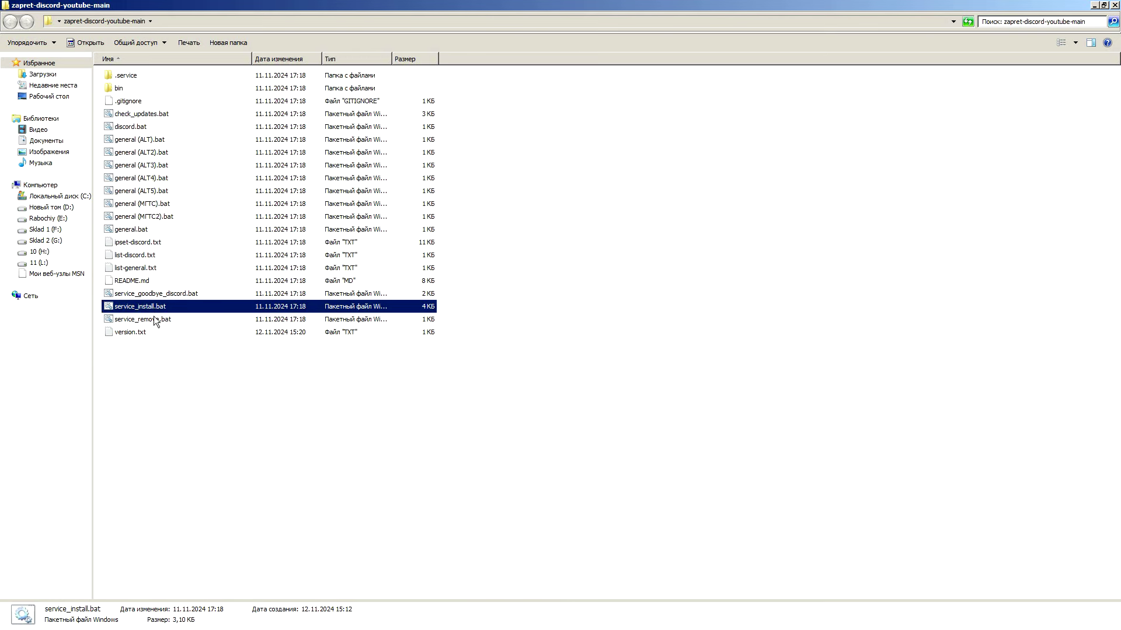
pyautogui.click(156, 319)
pyautogui.click(175, 294)
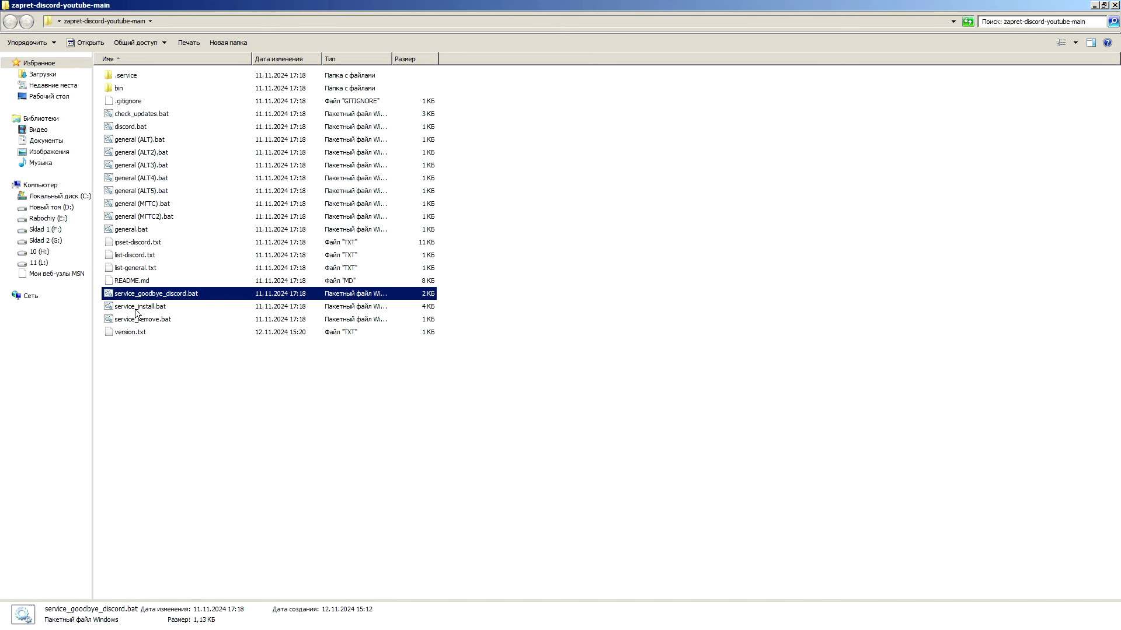
pyautogui.click(136, 306)
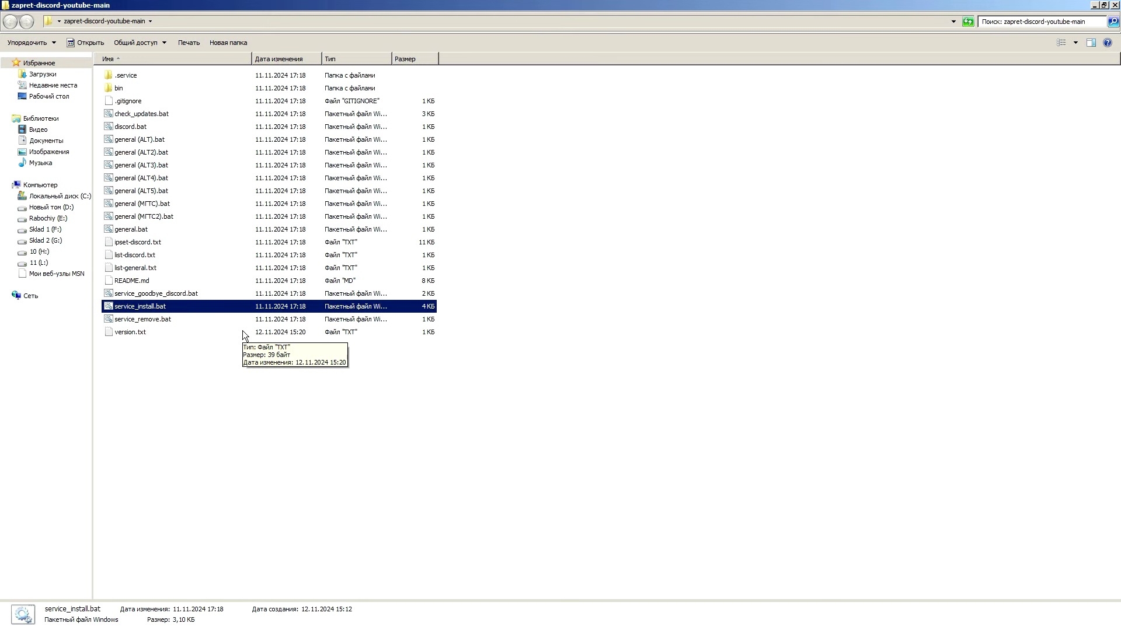
pyautogui.click(134, 322)
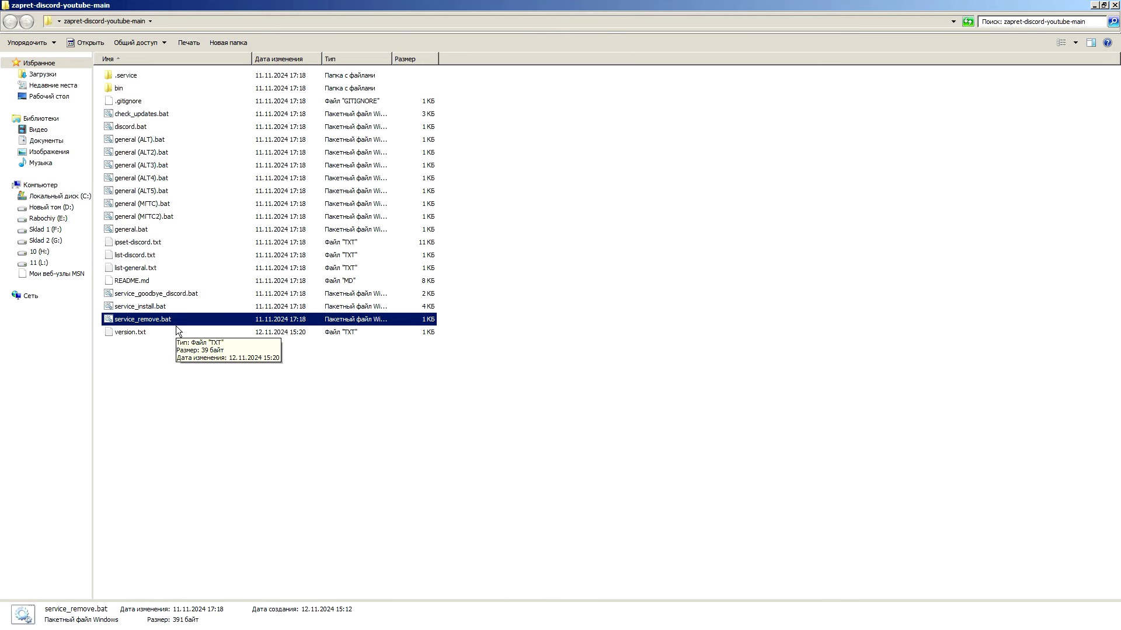
pyautogui.click(202, 229)
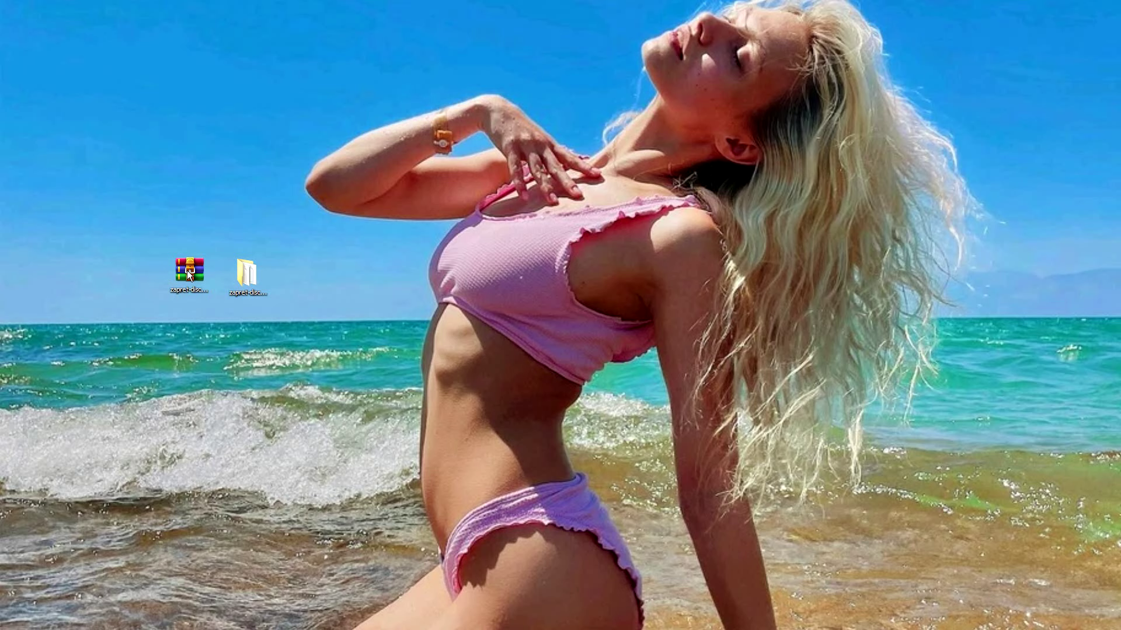
# Step: Scan the ZIP archive and the extracted folder on the desktop for threats with Dr.Web
pyautogui.rightClick(188, 271)
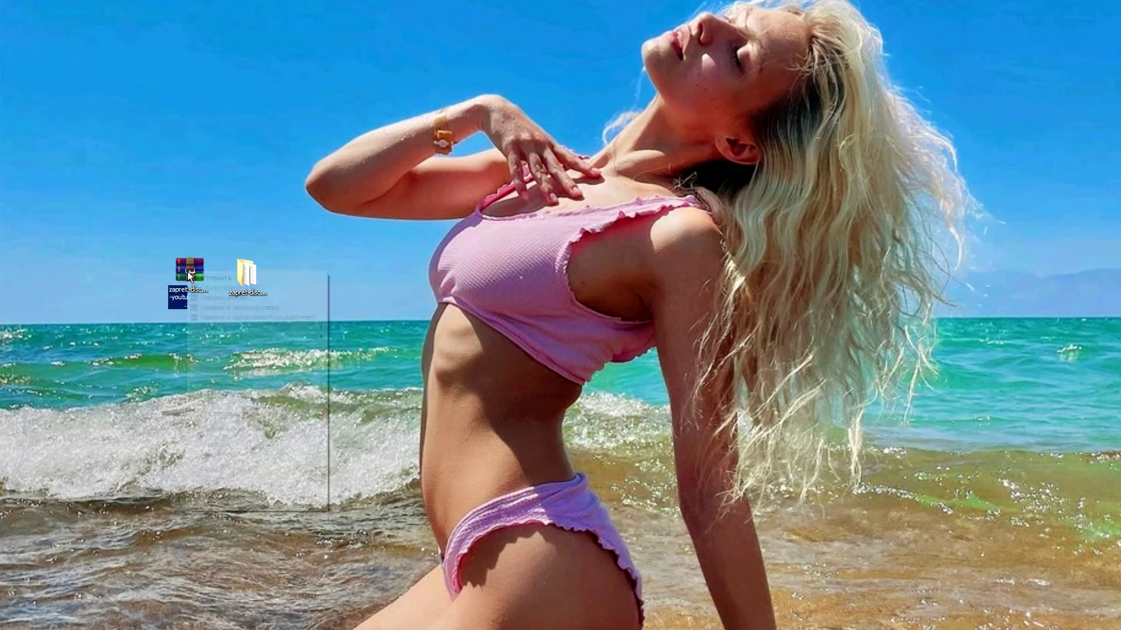
pyautogui.click(247, 354)
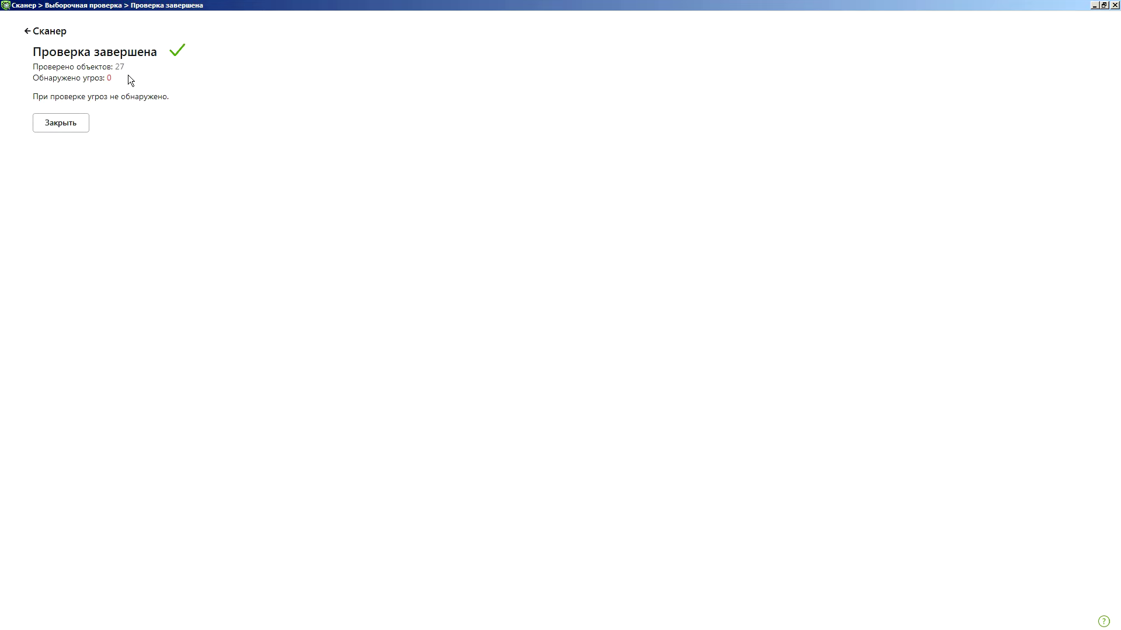
pyautogui.click(1094, 6)
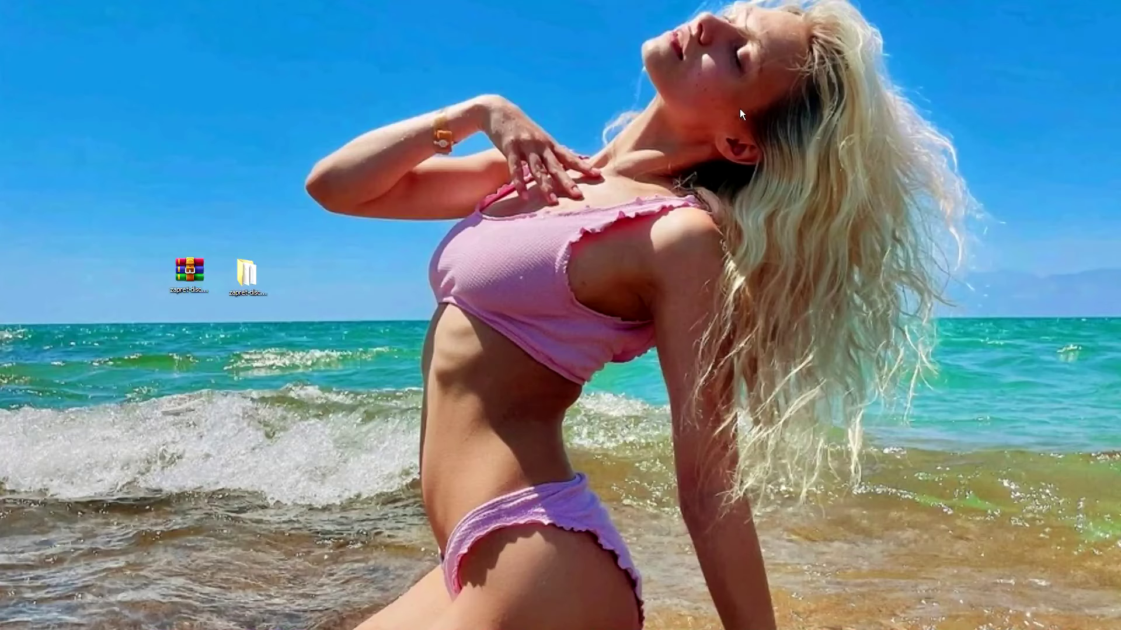
pyautogui.rightClick(248, 278)
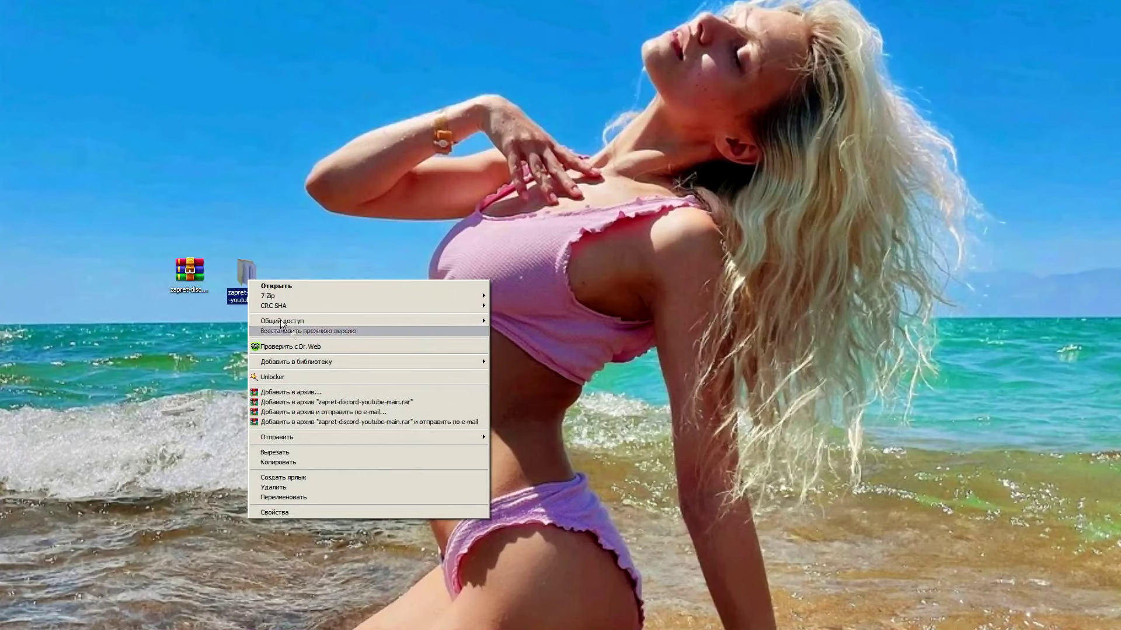
pyautogui.click(308, 348)
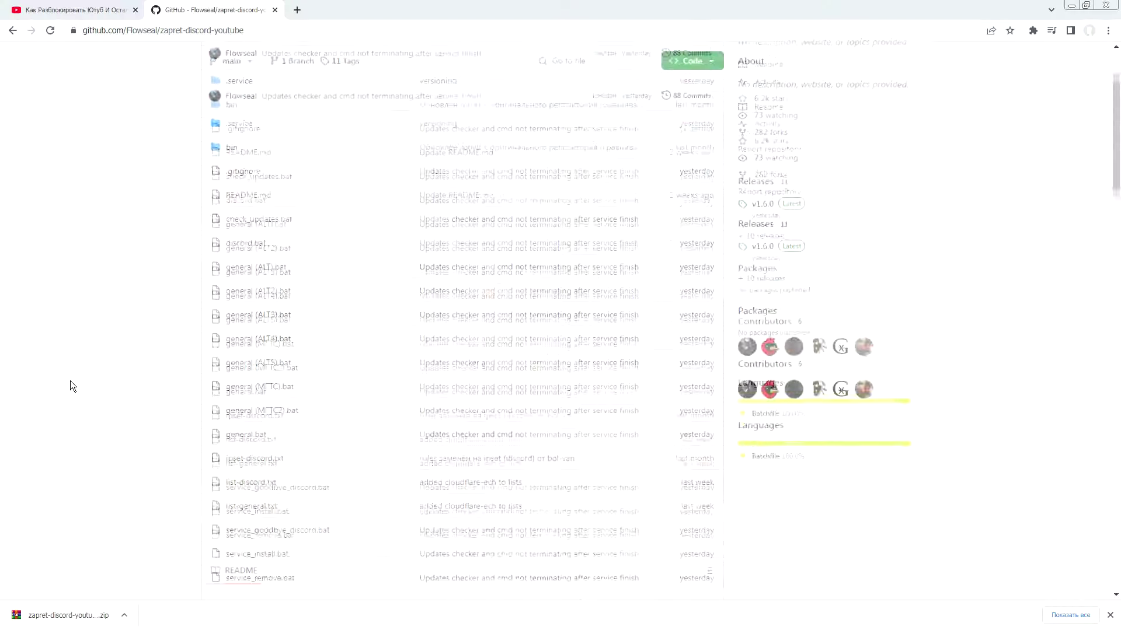
# Step: Read the README on the GitHub repository page, covering its antivirus caution and the Windows guide
pyautogui.scroll(-10, 69, 381)
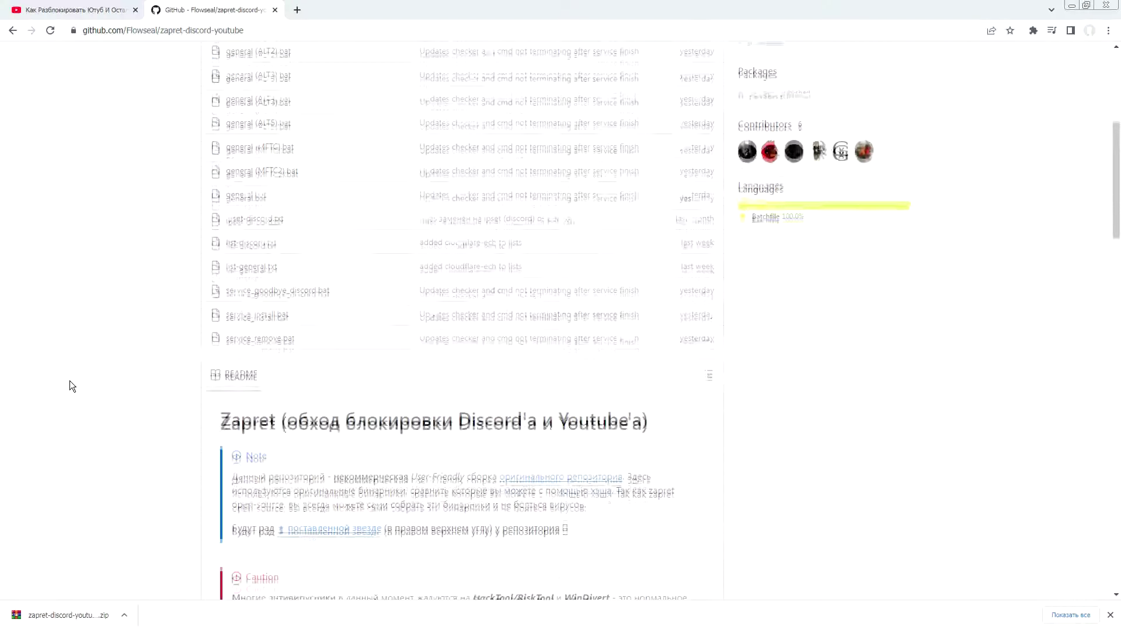
pyautogui.scroll(-1, 70, 381)
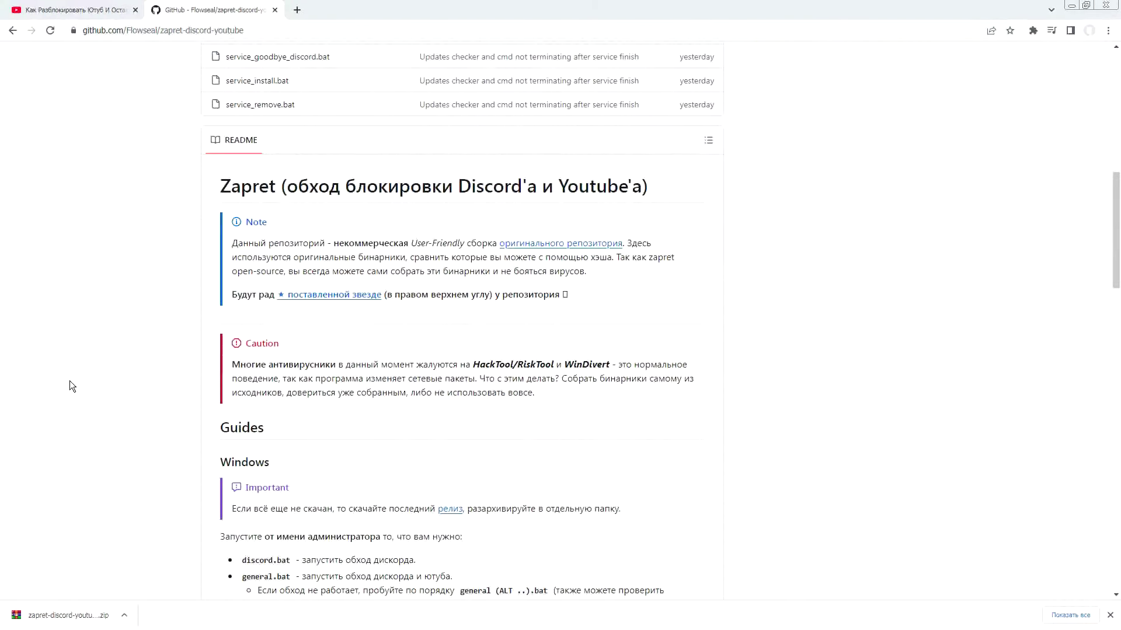